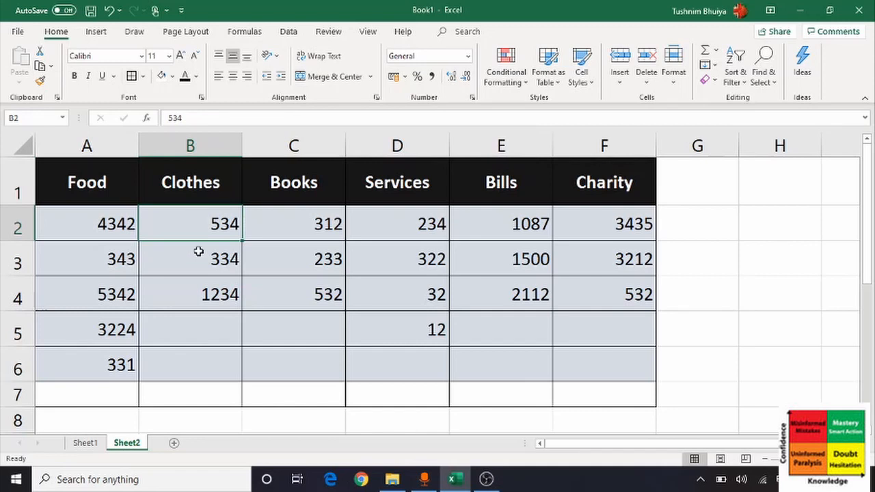
{"action": "left_click", "coordinate": [197, 252]}
{"action": "left_click", "coordinate": [201, 294]}
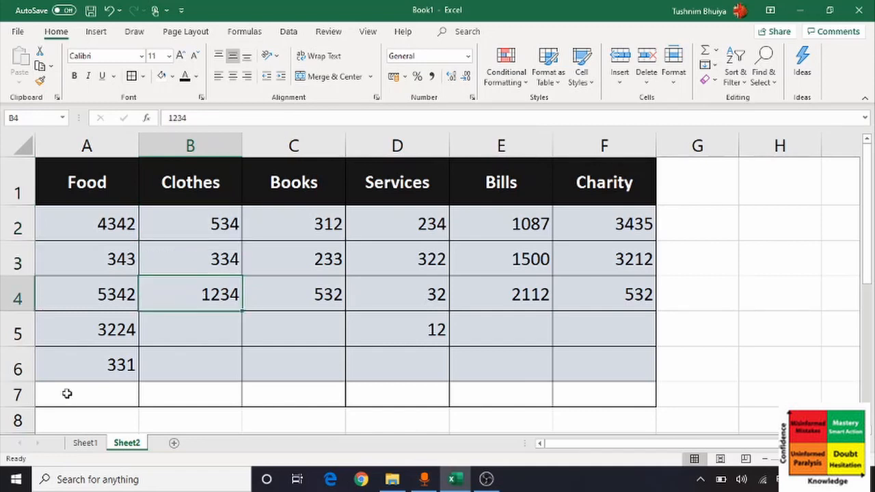
{"action": "left_click", "coordinate": [21, 396]}
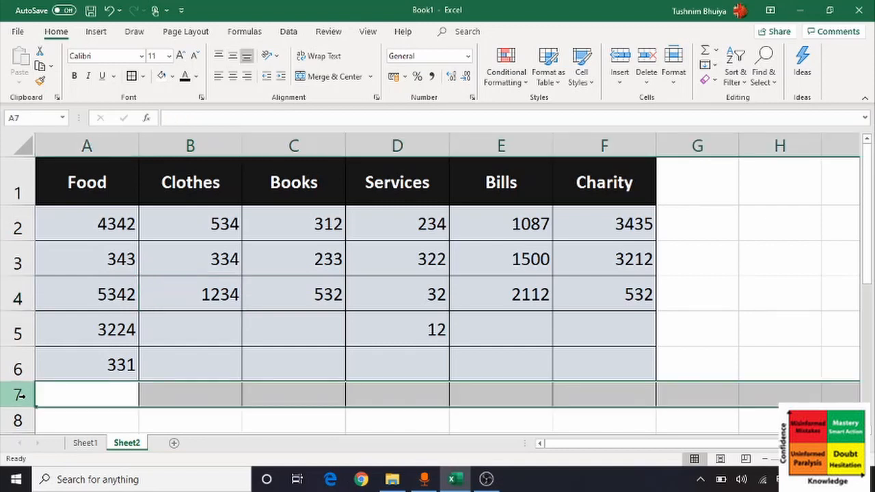
{"action": "left_click", "coordinate": [224, 420]}
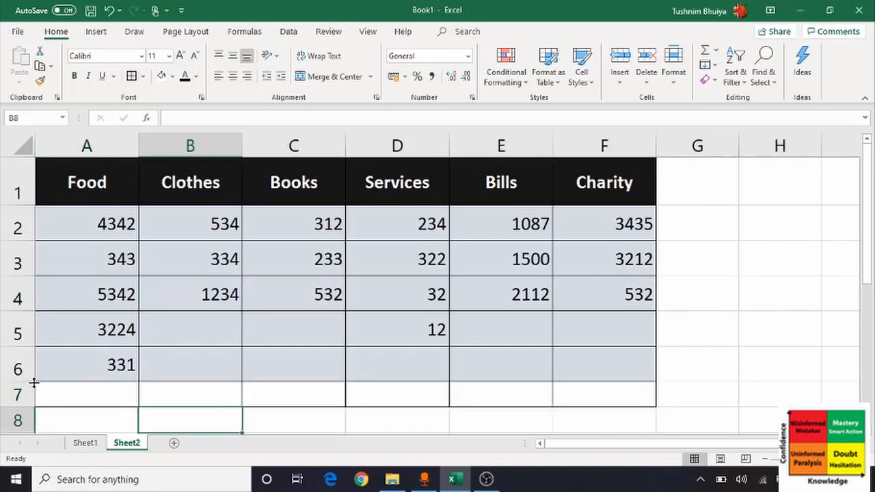
Total the Food column in cell A7 with the written-out formula =sum(a2:a6).
{"action": "left_click", "coordinate": [76, 390]}
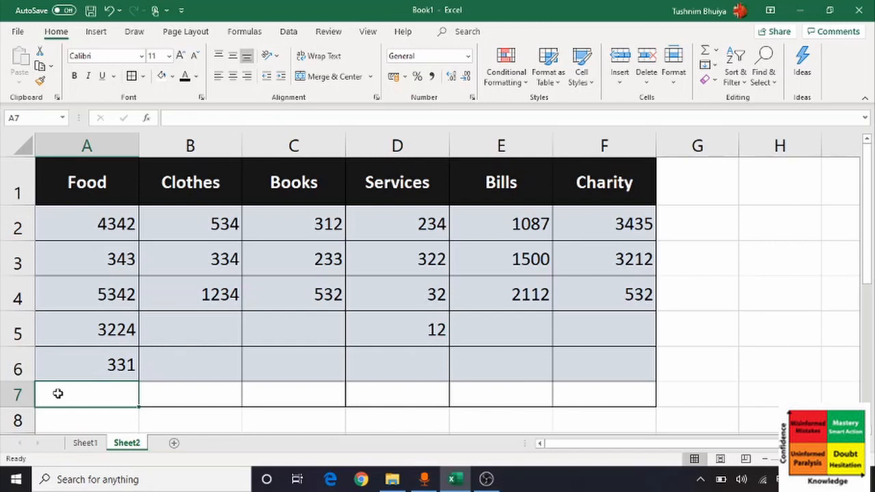
{"action": "type", "text": "="}
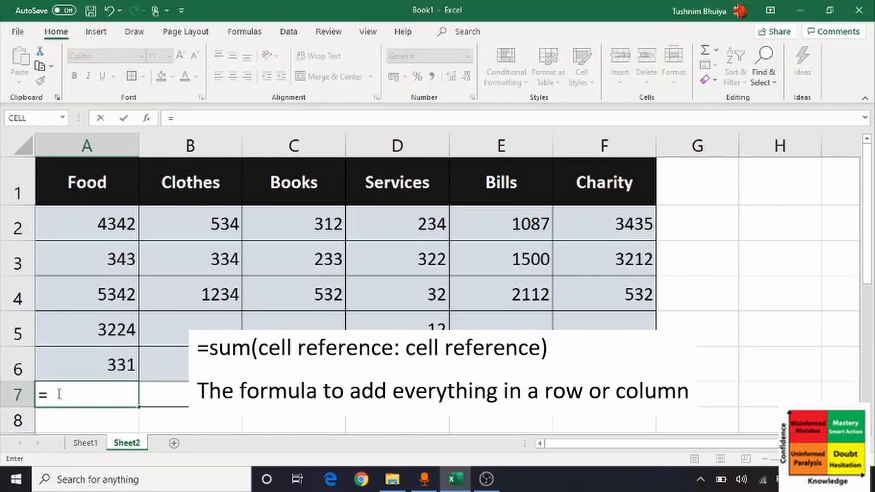
{"action": "type", "text": "sum"}
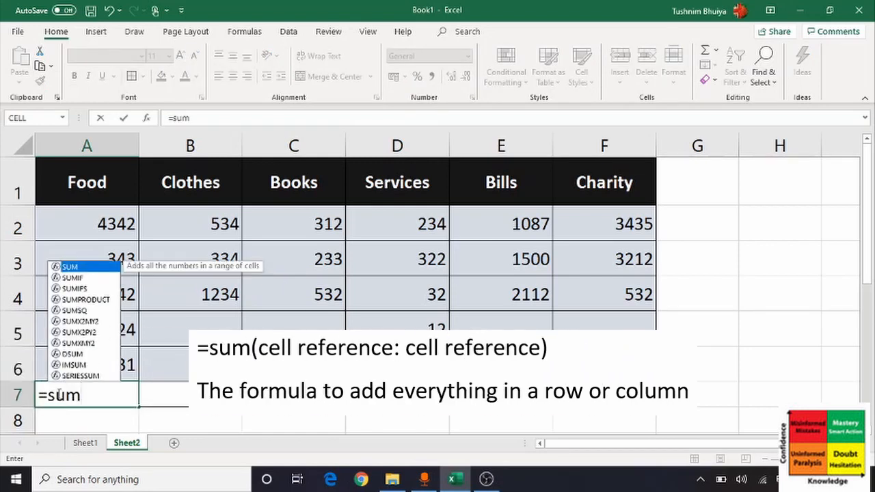
{"action": "type", "text": "("}
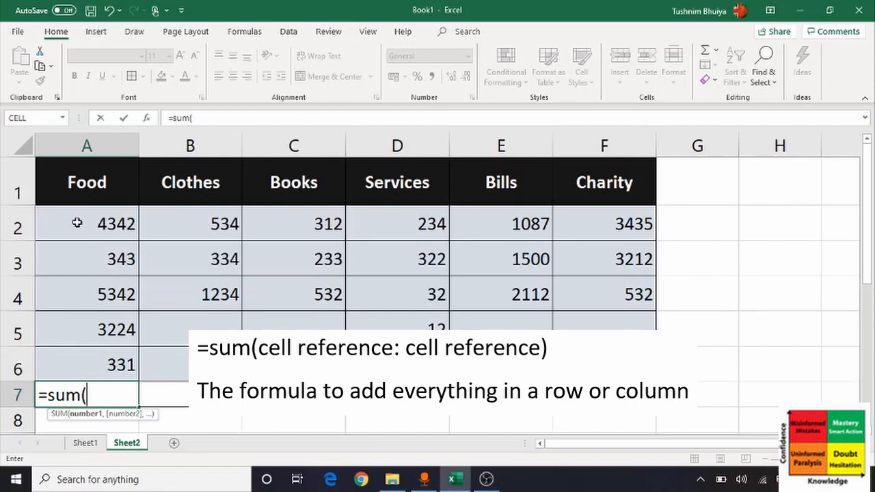
{"action": "type", "text": "a2"}
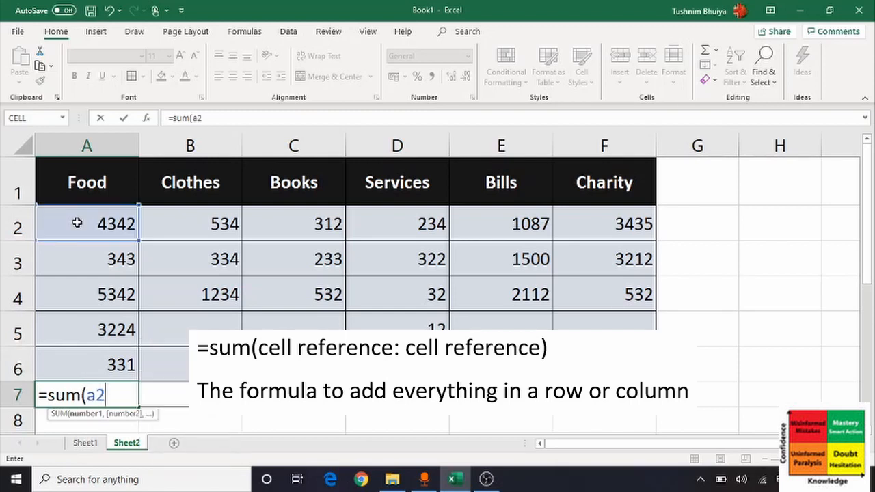
{"action": "type", "text": ":a6"}
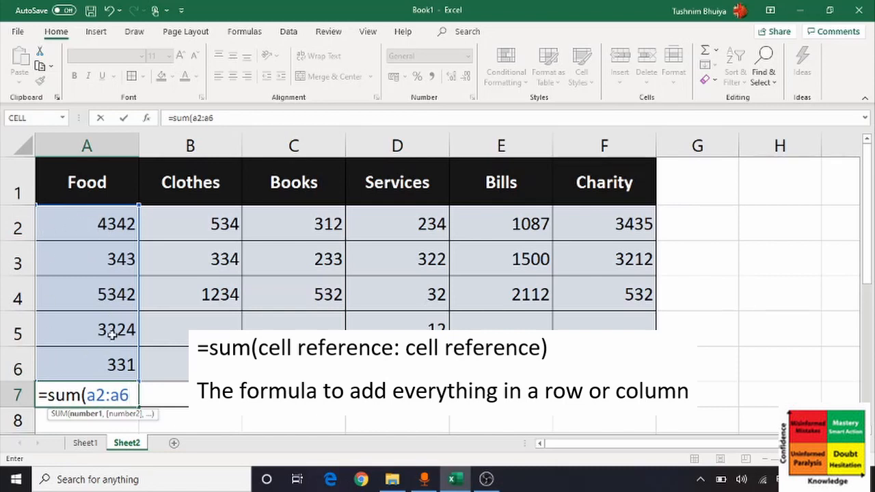
{"action": "type", "text": ")"}
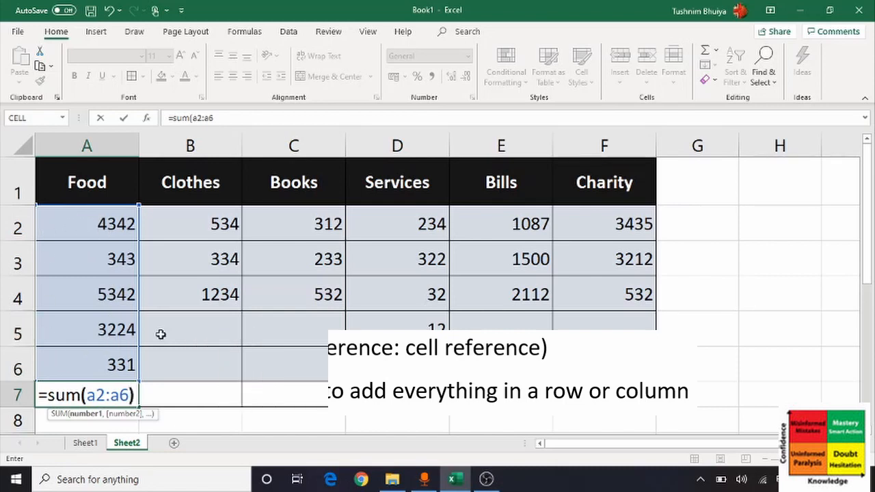
{"action": "key", "text": "Return"}
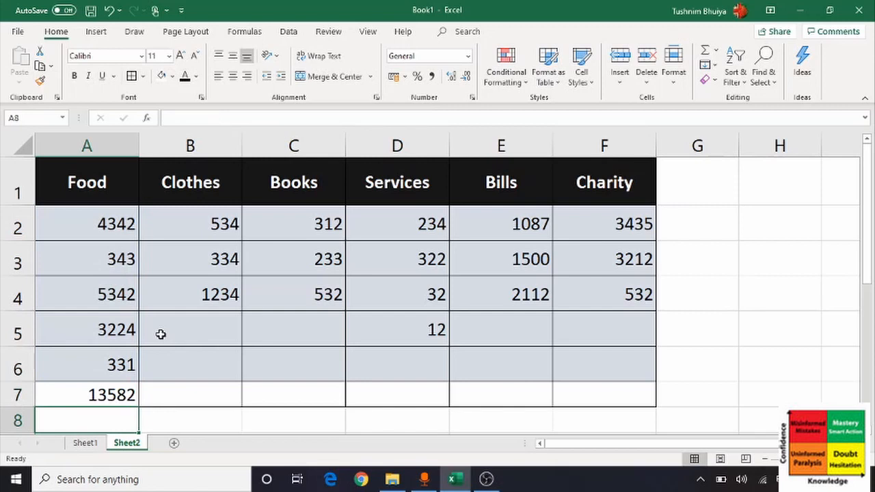
Clear A7 and rebuild the Food total with a SUM formula, picking the range A2:A6 on the sheet by extending the selection from A2.
{"action": "left_click", "coordinate": [112, 392]}
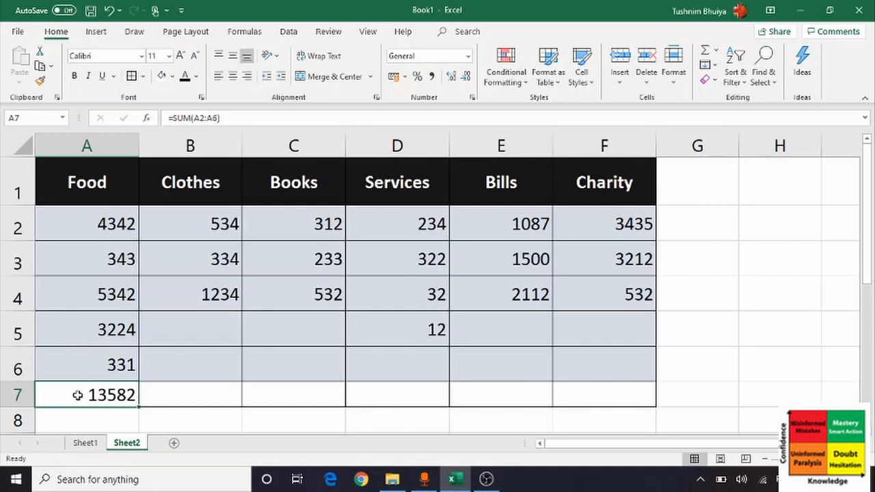
{"action": "key", "text": "BackSpace"}
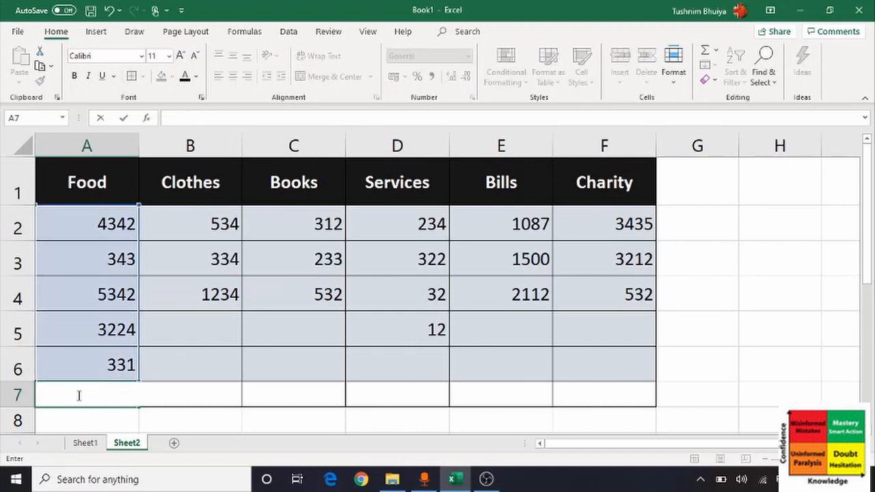
{"action": "type", "text": "="}
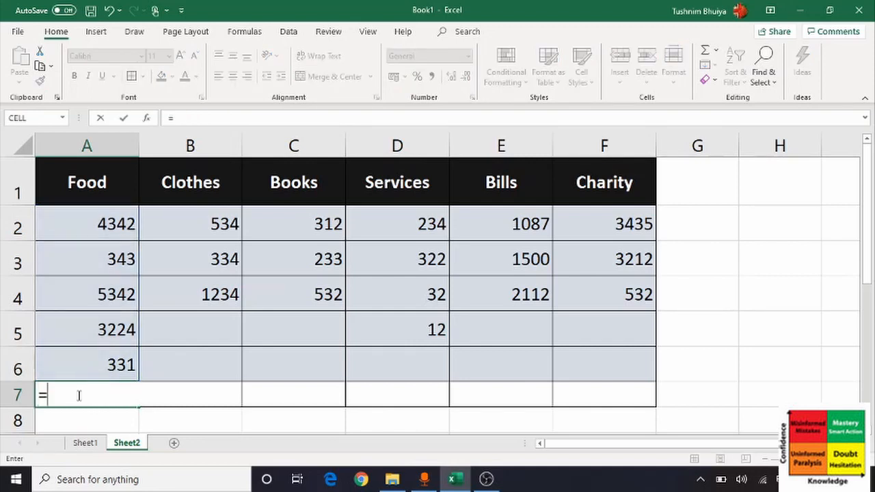
{"action": "type", "text": "sum"}
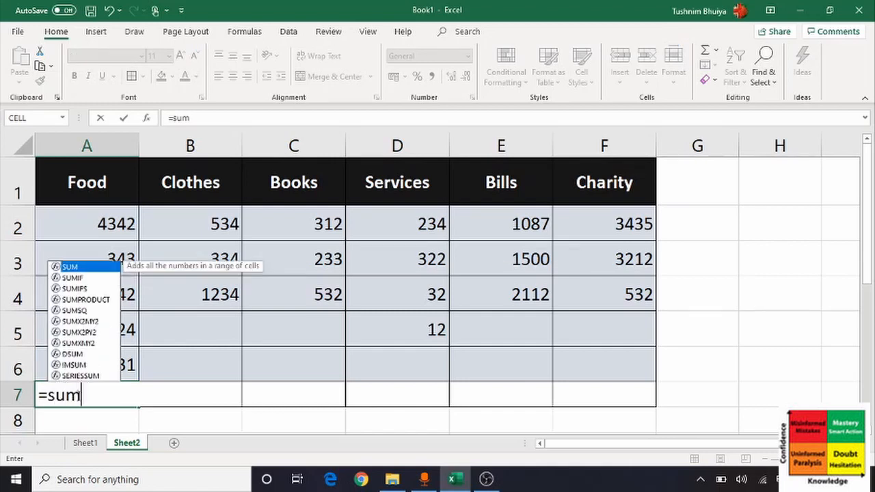
{"action": "type", "text": "("}
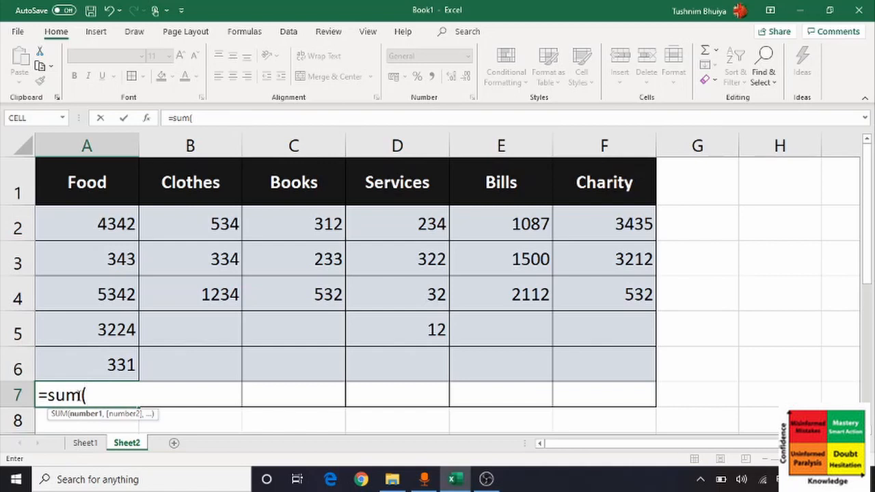
{"action": "left_click", "coordinate": [79, 221]}
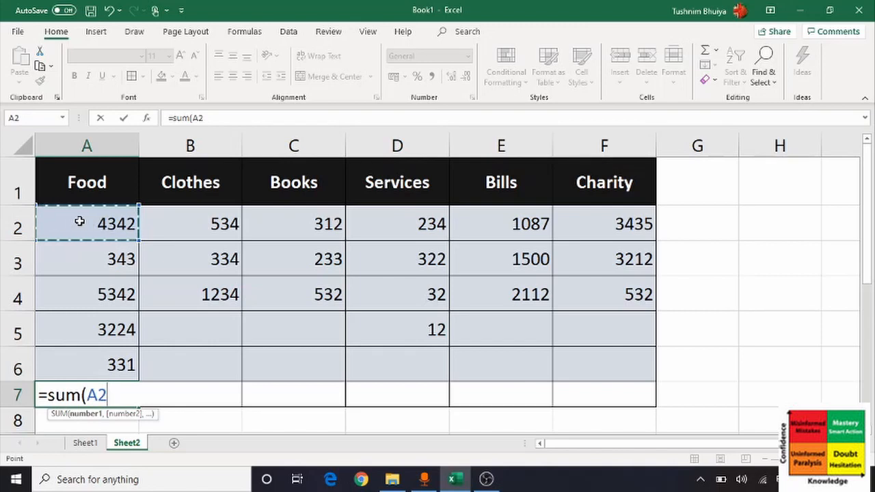
{"action": "key", "text": "F8"}
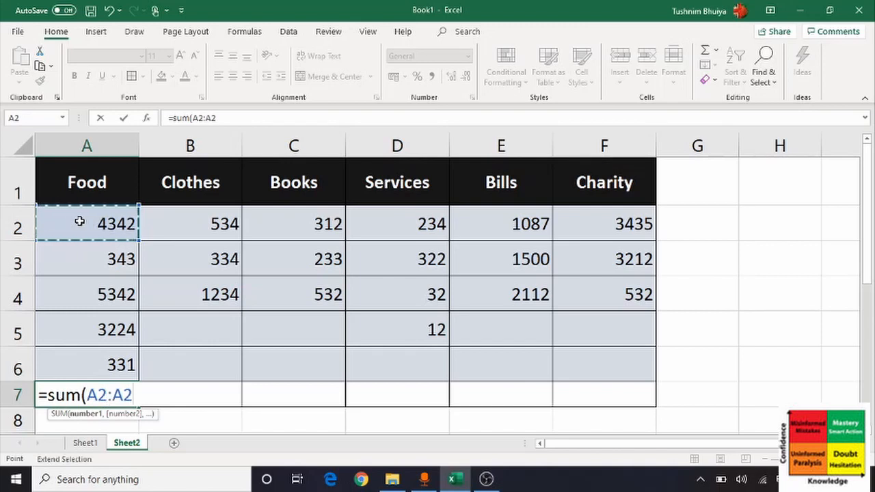
{"action": "left_click", "coordinate": [65, 360]}
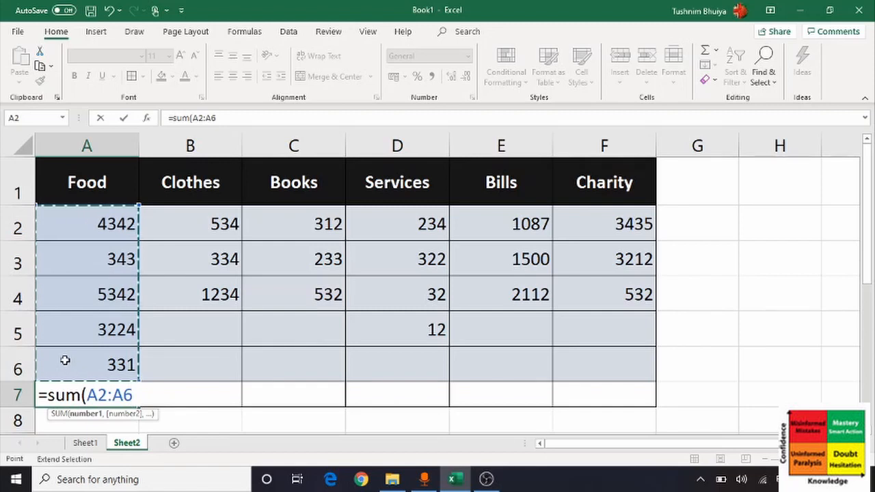
{"action": "type", "text": ")"}
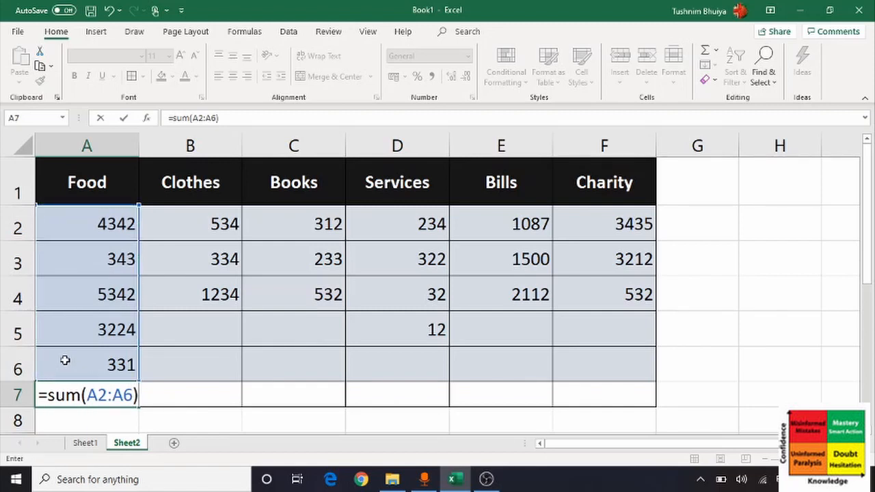
{"action": "key", "text": "Return"}
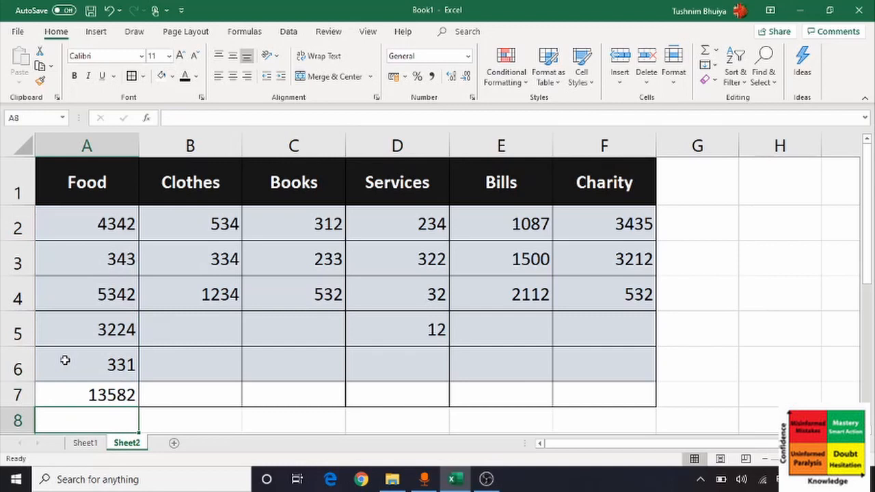
{"action": "left_click", "coordinate": [96, 395]}
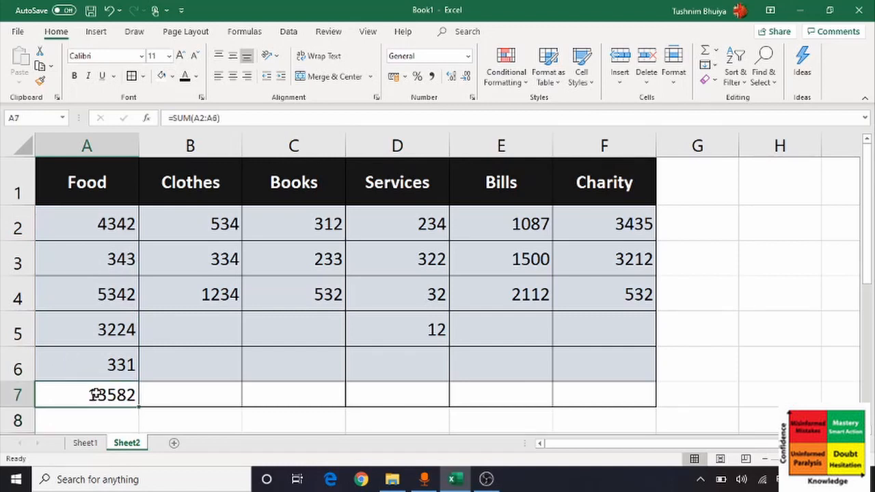
{"action": "left_click", "coordinate": [752, 315]}
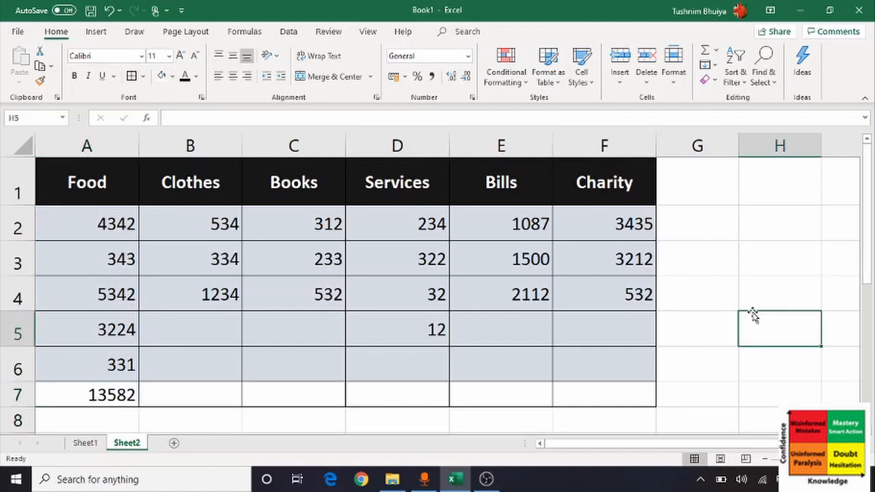
{"action": "left_click", "coordinate": [164, 391]}
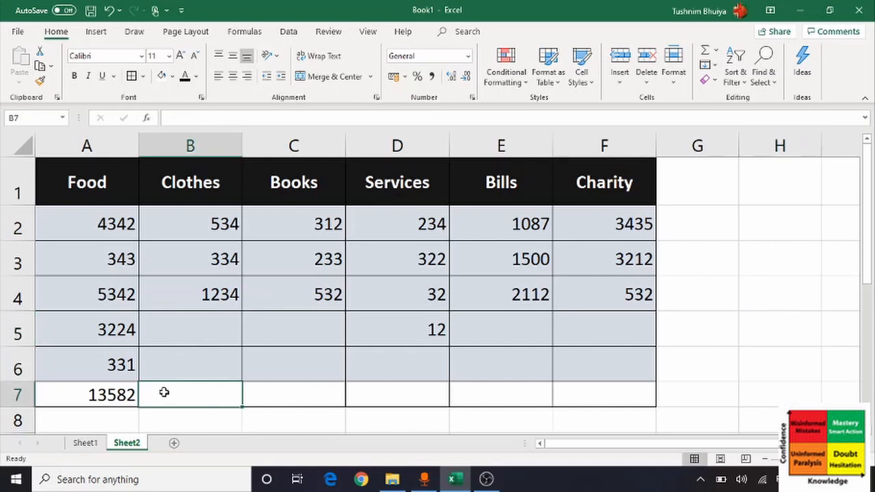
{"action": "left_click", "coordinate": [278, 391]}
{"action": "left_click", "coordinate": [392, 389]}
{"action": "left_click", "coordinate": [466, 398]}
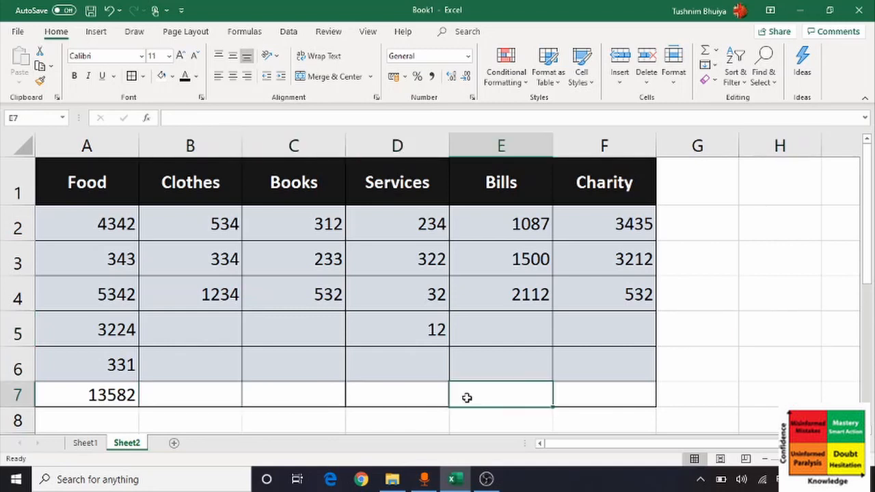
{"action": "left_click", "coordinate": [595, 390]}
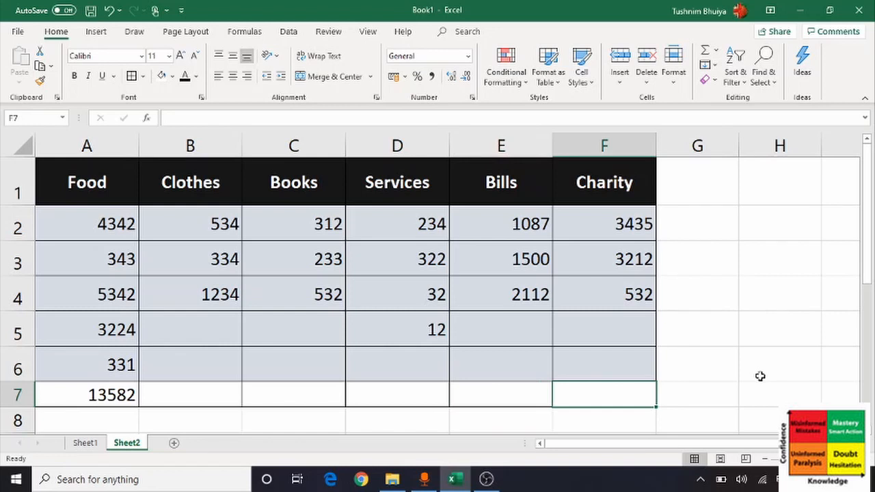
Fill the Food total formula from A7 across to F7 and check the copied formulas in row 7.
{"action": "left_click", "coordinate": [104, 397]}
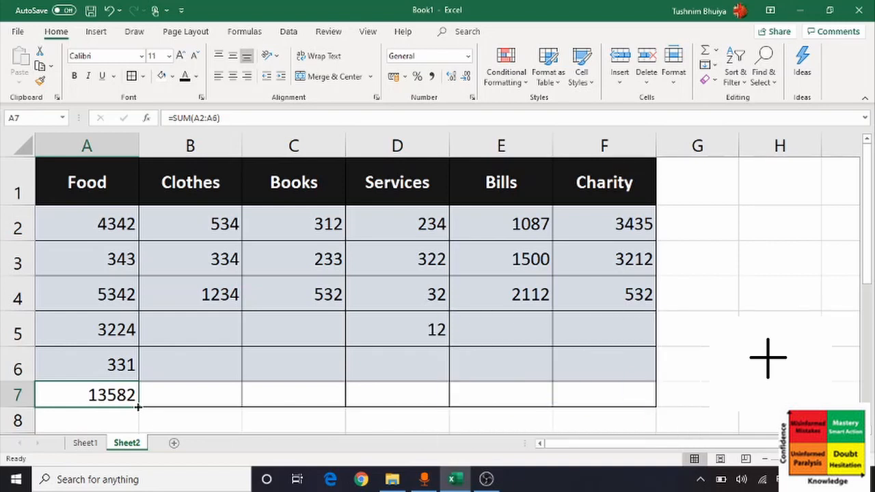
{"action": "left_click_drag", "start_coordinate": [138, 407], "coordinate": [630, 390]}
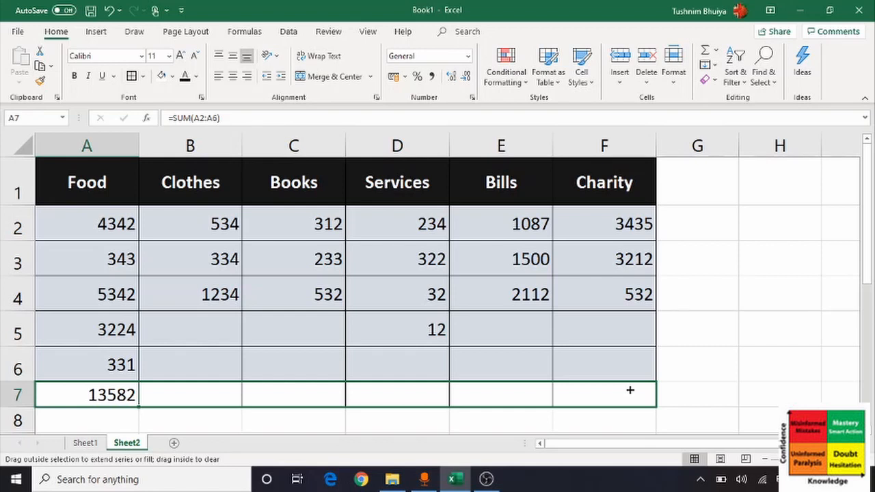
{"action": "left_click_drag", "start_coordinate": [630, 390], "coordinate": [629, 387]}
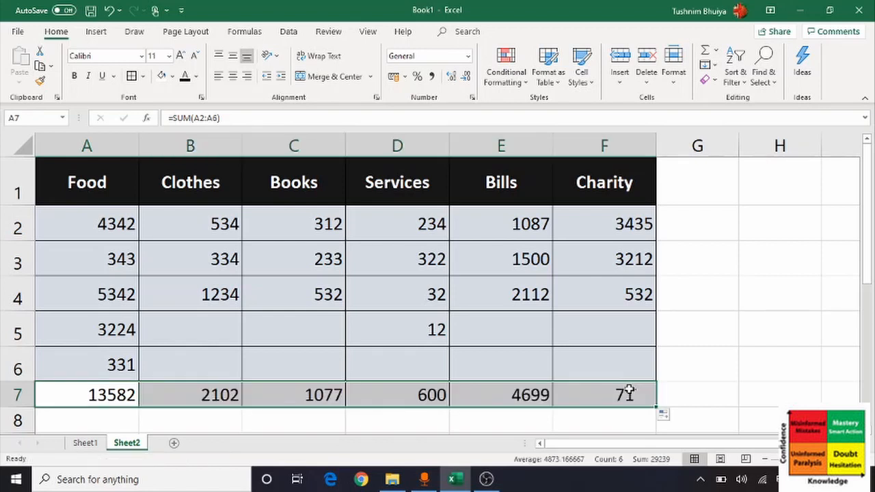
{"action": "left_click", "coordinate": [191, 389]}
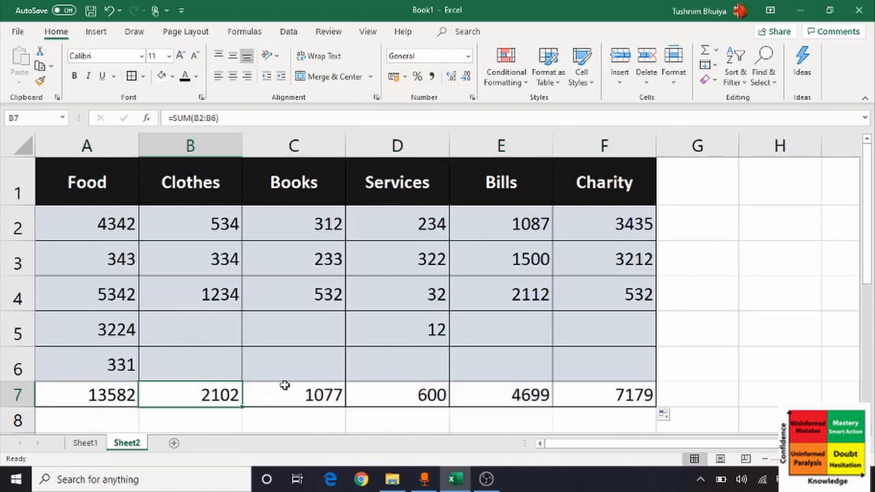
{"action": "left_click", "coordinate": [285, 385]}
{"action": "left_click", "coordinate": [434, 383]}
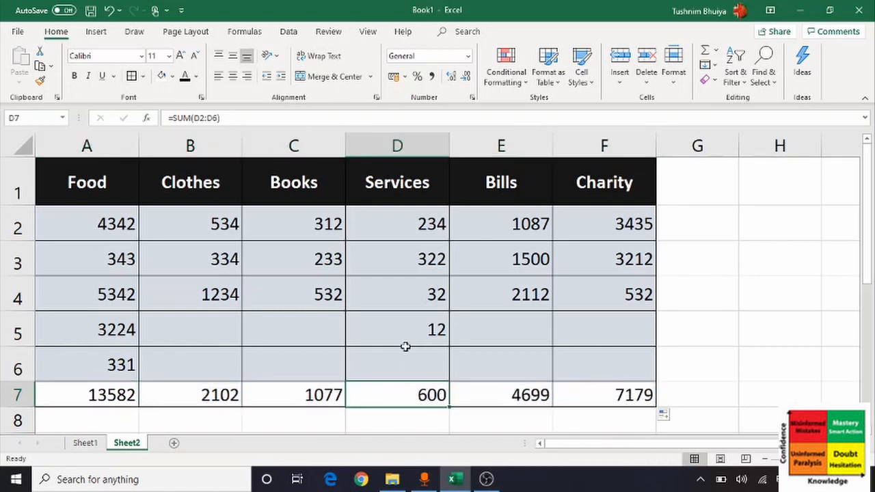
{"action": "left_click", "coordinate": [198, 394]}
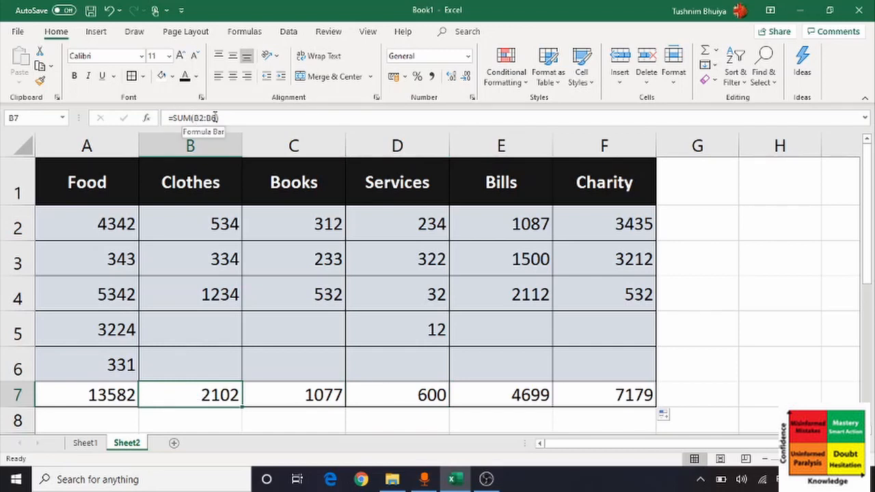
{"action": "left_click", "coordinate": [427, 391]}
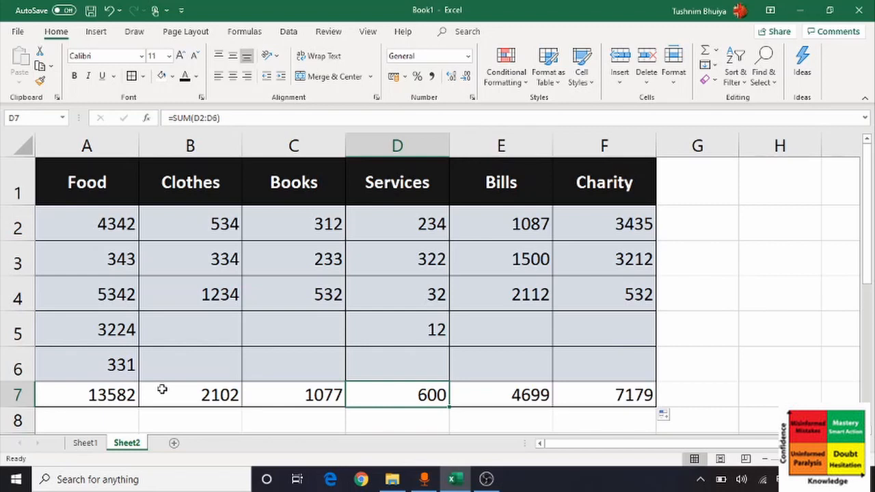
Clear B7:F7 and refill the cells with the SUM formula from A7, checking the formulas in B7 and F7.
{"action": "left_click_drag", "start_coordinate": [162, 389], "coordinate": [572, 395]}
{"action": "key", "text": "Delete"}
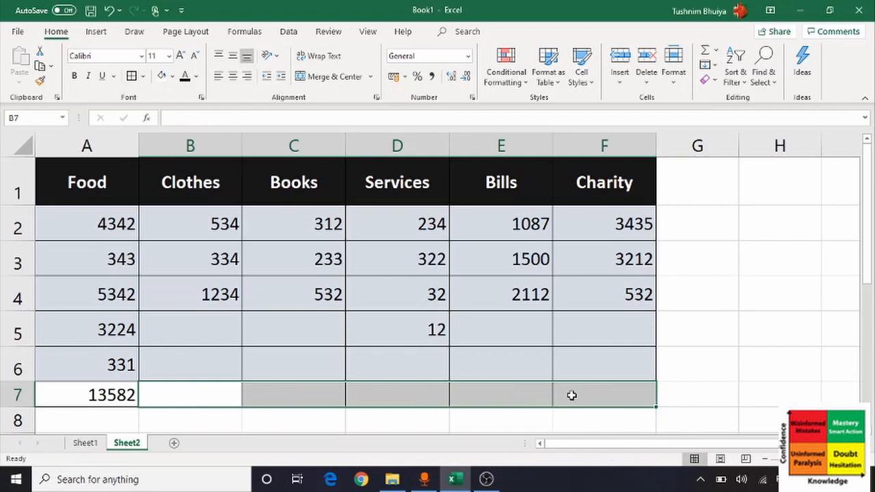
{"action": "left_click", "coordinate": [91, 401]}
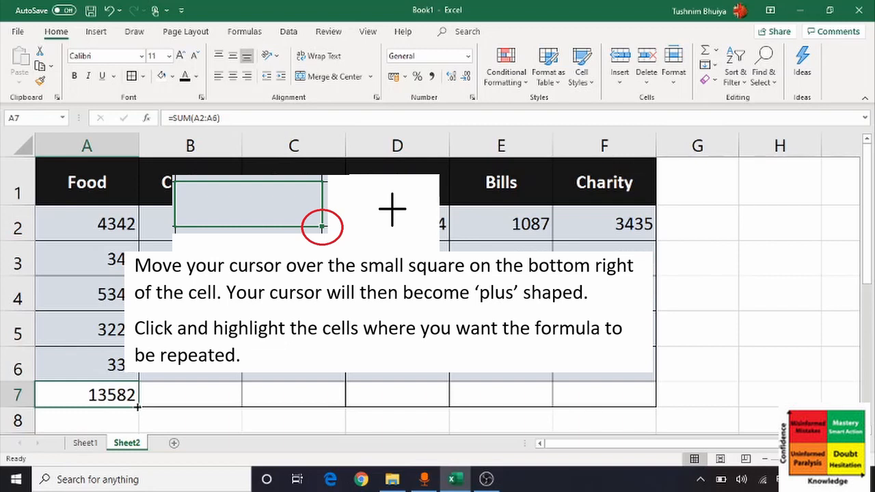
{"action": "left_click_drag", "start_coordinate": [137, 406], "coordinate": [642, 394]}
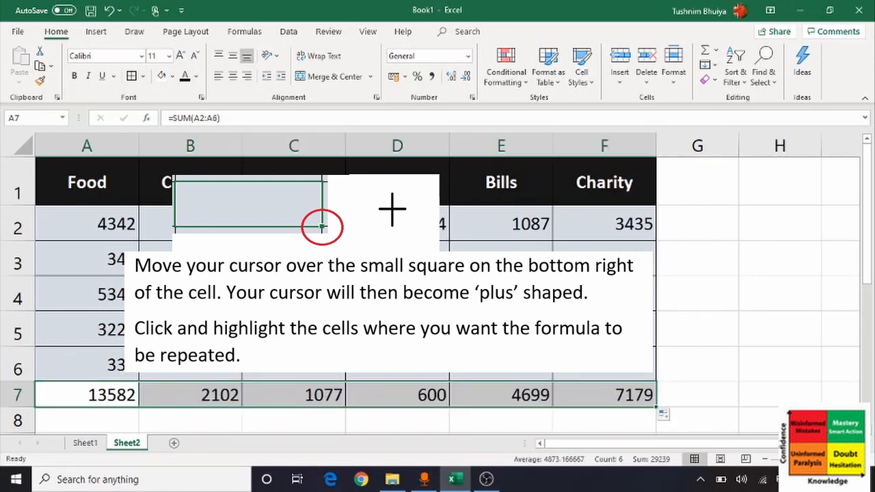
{"action": "left_click", "coordinate": [189, 398]}
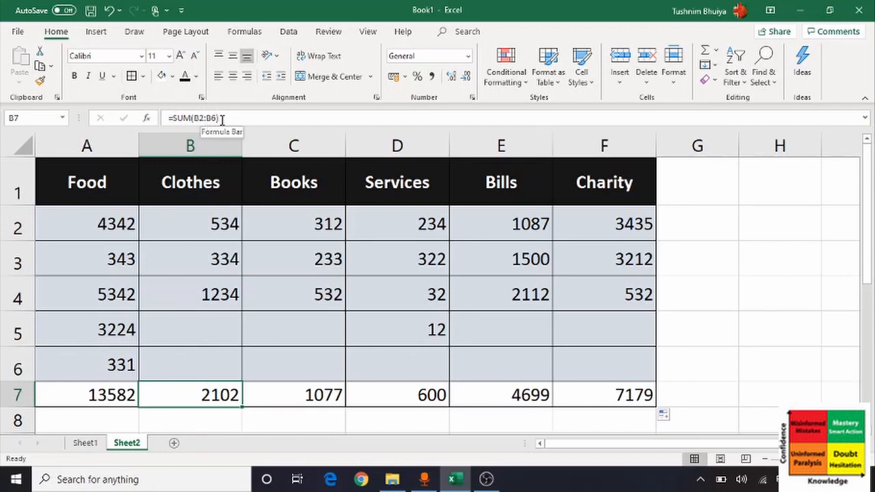
{"action": "left_click", "coordinate": [604, 395]}
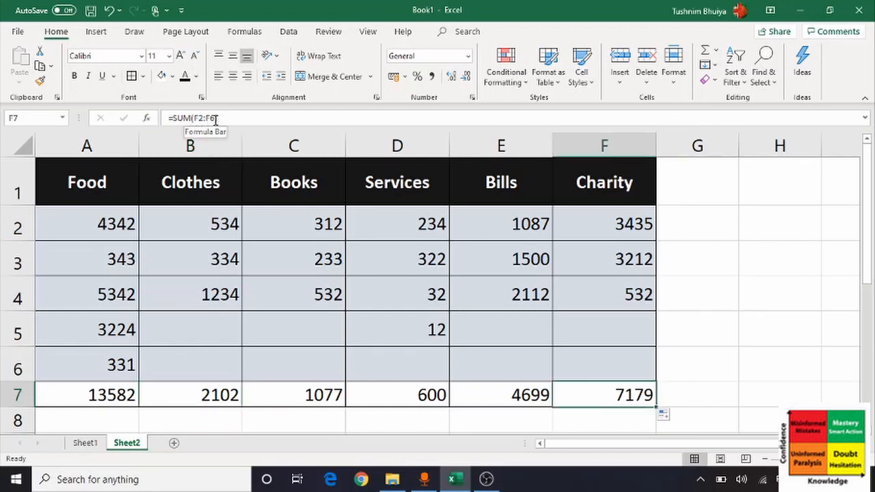
{"action": "left_click", "coordinate": [730, 343]}
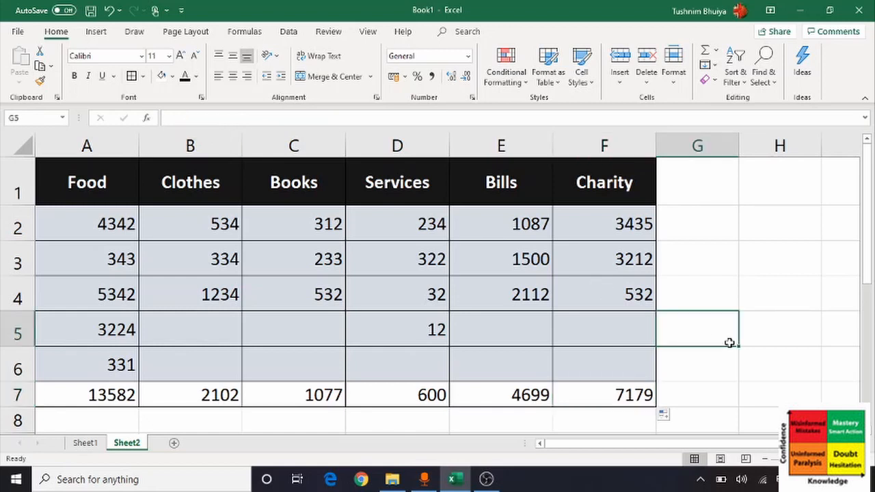